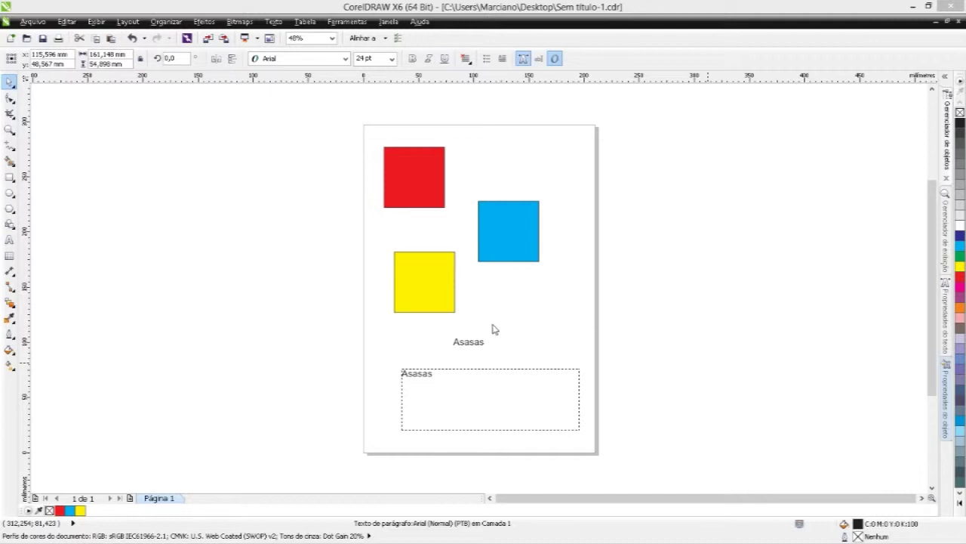
- Convert the yellow square to curves
{"action": "left_click", "coordinate": [474, 347]}
{"action": "left_click", "coordinate": [474, 347]}
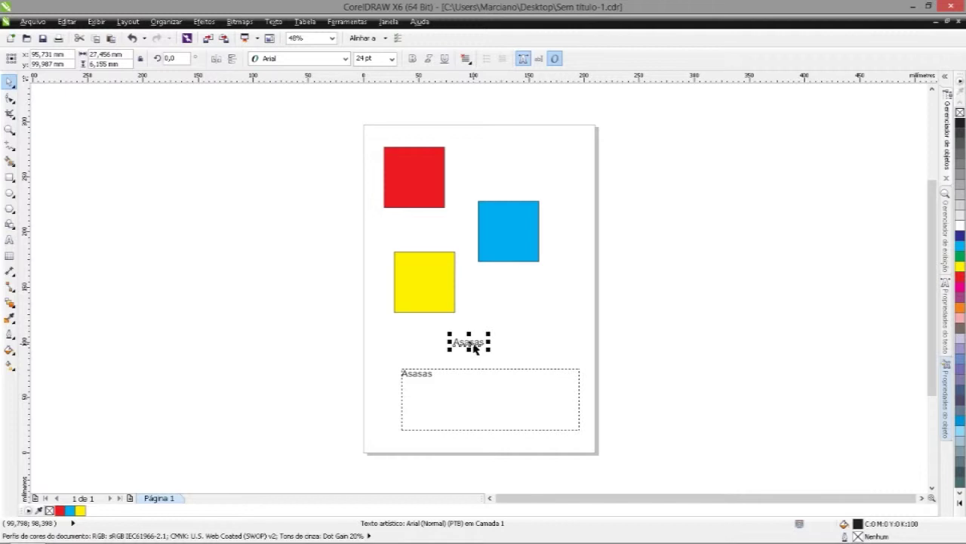
{"action": "left_click", "coordinate": [432, 284]}
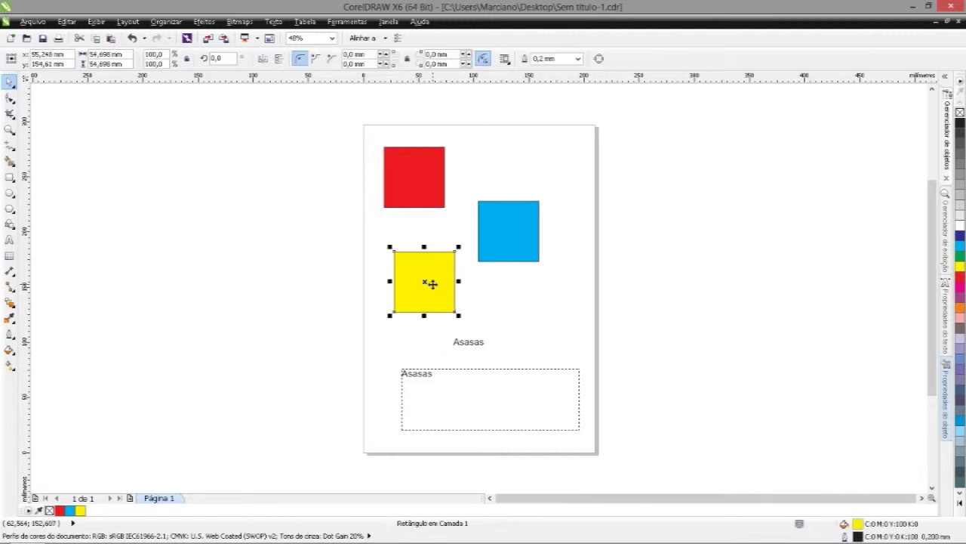
{"action": "left_click", "coordinate": [444, 55]}
{"action": "left_click", "coordinate": [554, 60]}
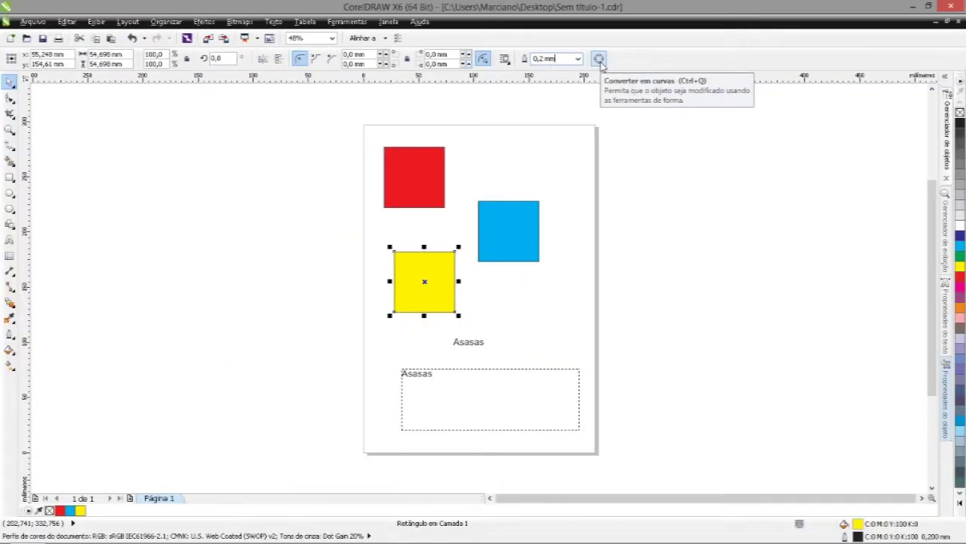
{"action": "left_click", "coordinate": [516, 176]}
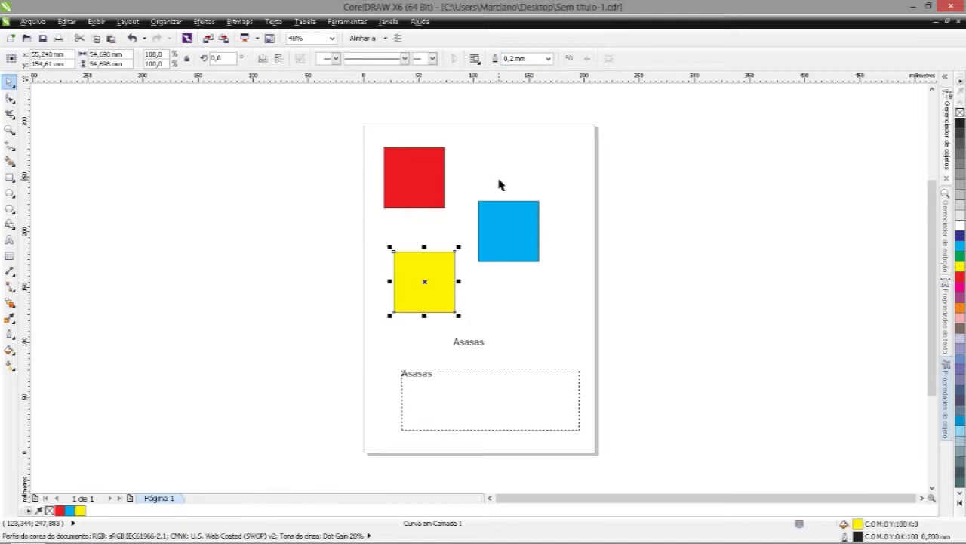
- Duplicate the artistic text "Asasas" to the empty area below the yellow square
{"action": "left_click", "coordinate": [481, 344]}
{"action": "left_click_drag", "start_coordinate": [506, 323], "coordinate": [388, 369]}
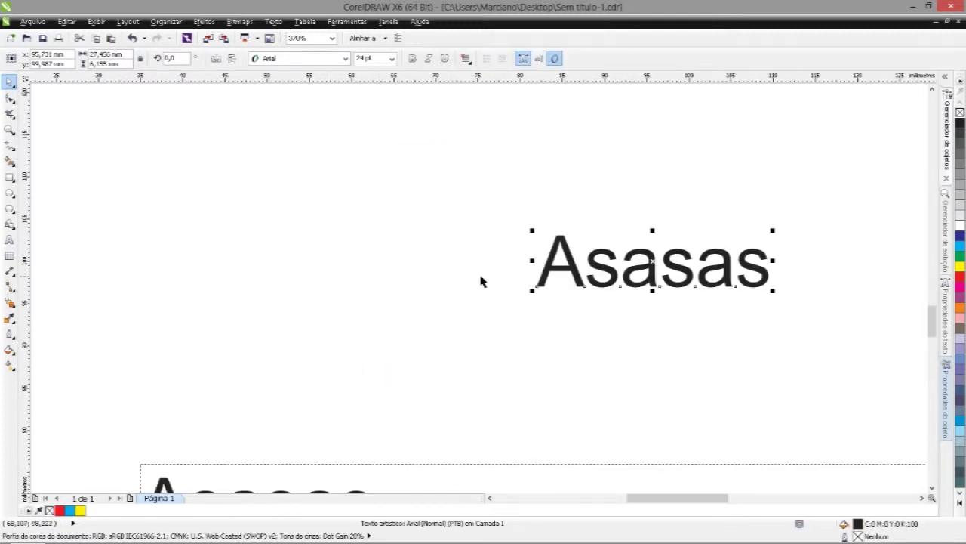
{"action": "left_click_drag", "start_coordinate": [648, 273], "coordinate": [216, 280]}
{"action": "scroll", "coordinate": [217, 280], "scroll_direction": "down", "scroll_amount": 2}
{"action": "scroll", "coordinate": [216, 280], "scroll_direction": "down", "scroll_amount": 2}
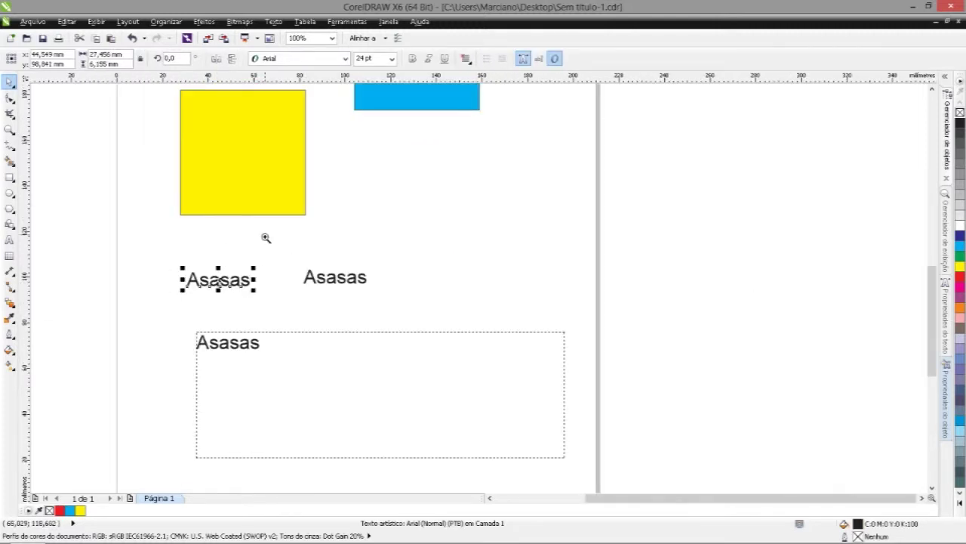
{"action": "scroll", "coordinate": [377, 248], "scroll_direction": "up", "scroll_amount": 4}
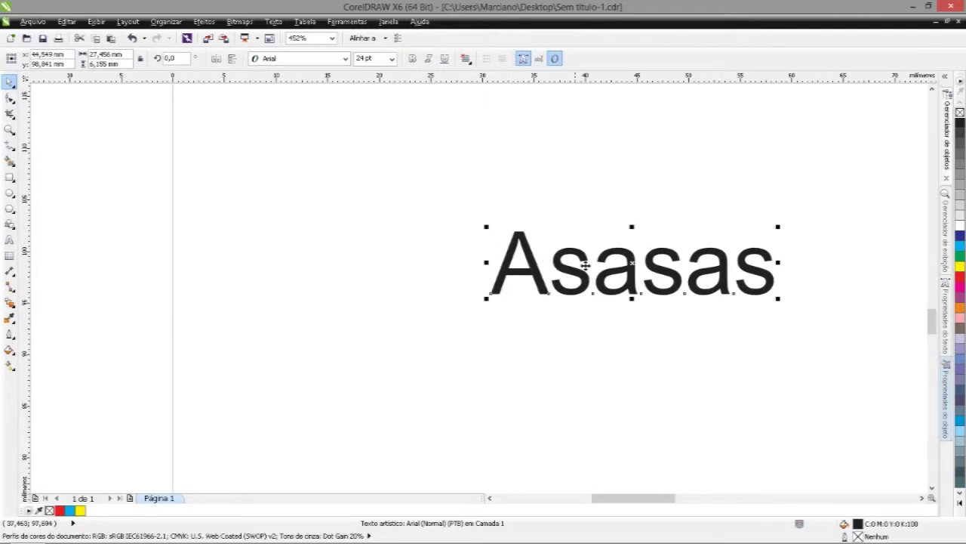
- Change the copied text's font to Aunchanted Condense Oblique and convert it to curves
{"action": "left_click", "coordinate": [307, 65]}
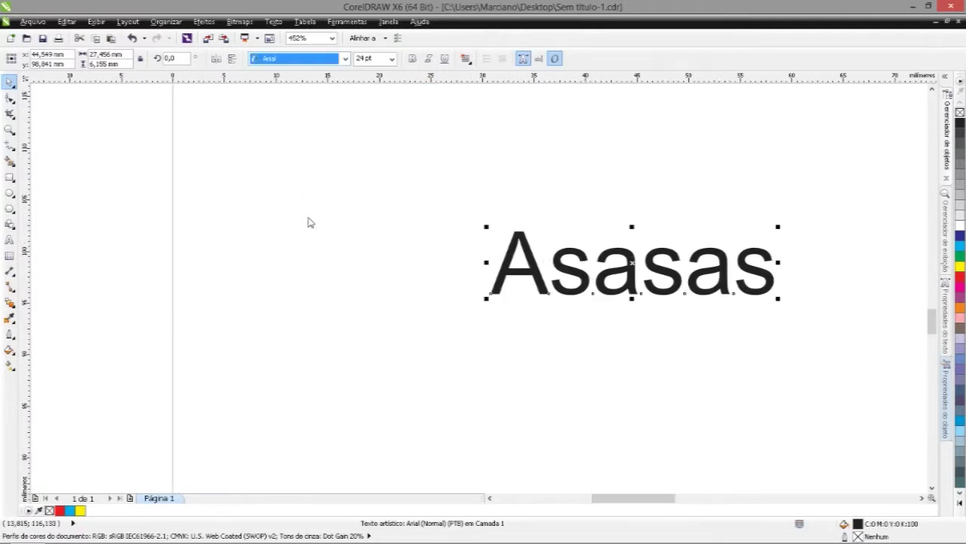
{"action": "scroll", "coordinate": [311, 234], "scroll_direction": "down", "scroll_amount": 8}
{"action": "left_click", "coordinate": [312, 258]}
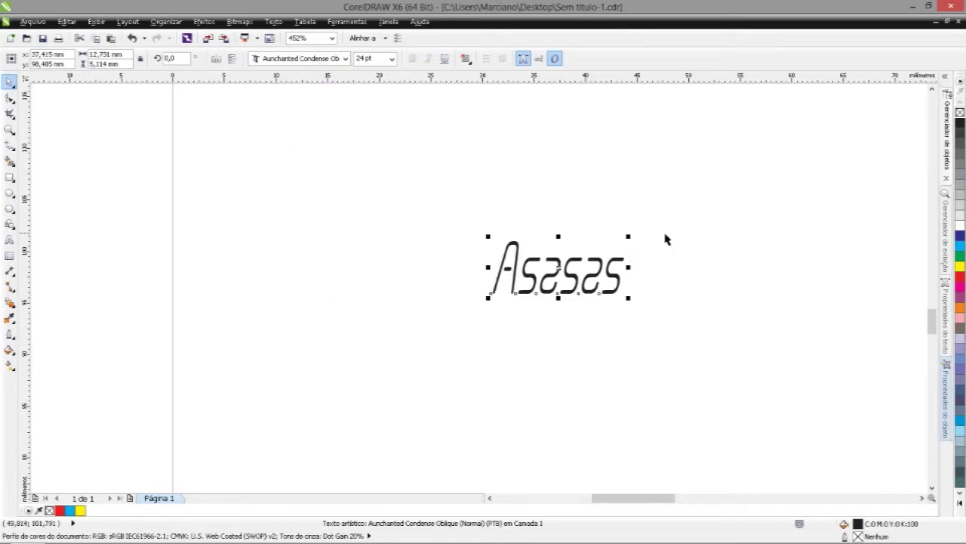
{"action": "left_click_drag", "start_coordinate": [587, 275], "coordinate": [543, 250]}
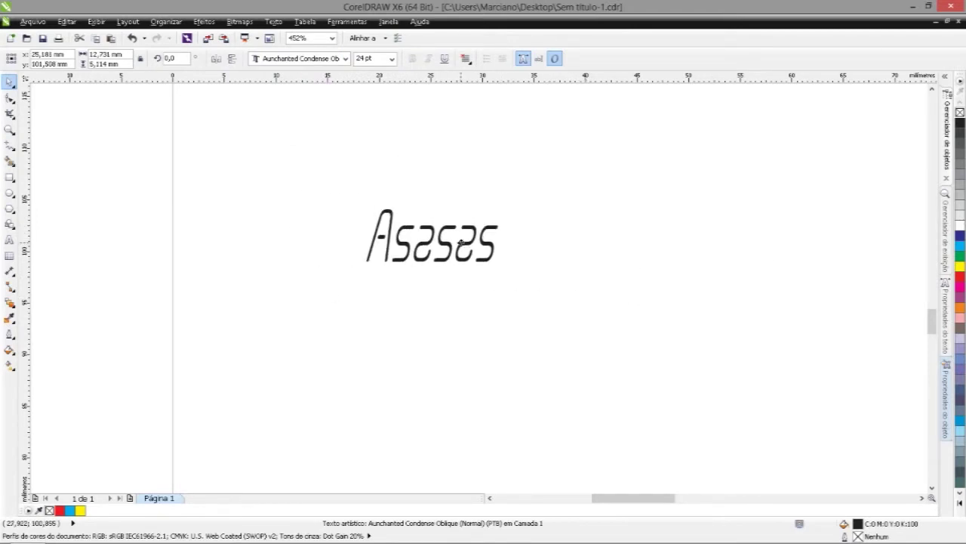
{"action": "key", "text": "ctrl+q"}
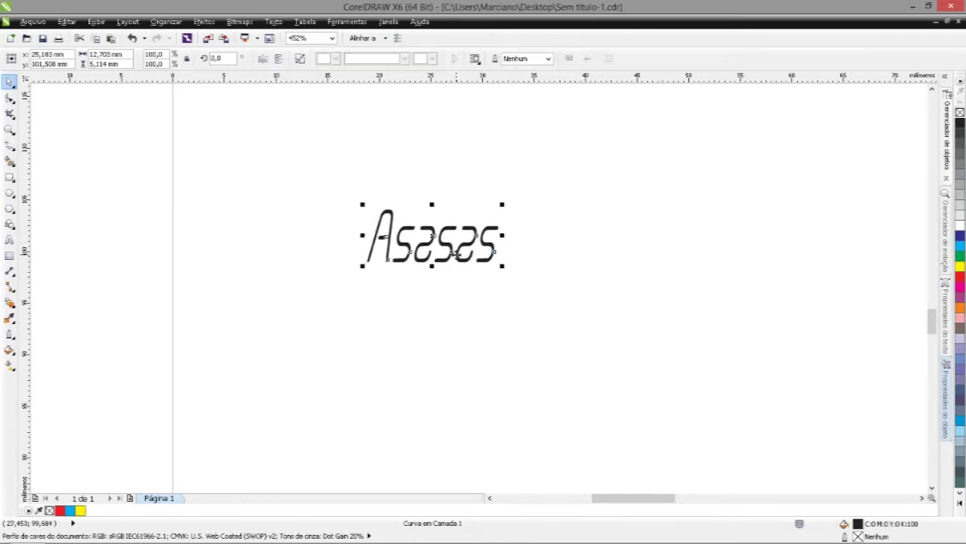
- Switch the document to wireframe display and examine the converted text's outlines and nodes up close
{"action": "key", "text": "z"}
{"action": "left_click_drag", "start_coordinate": [355, 198], "coordinate": [511, 285]}
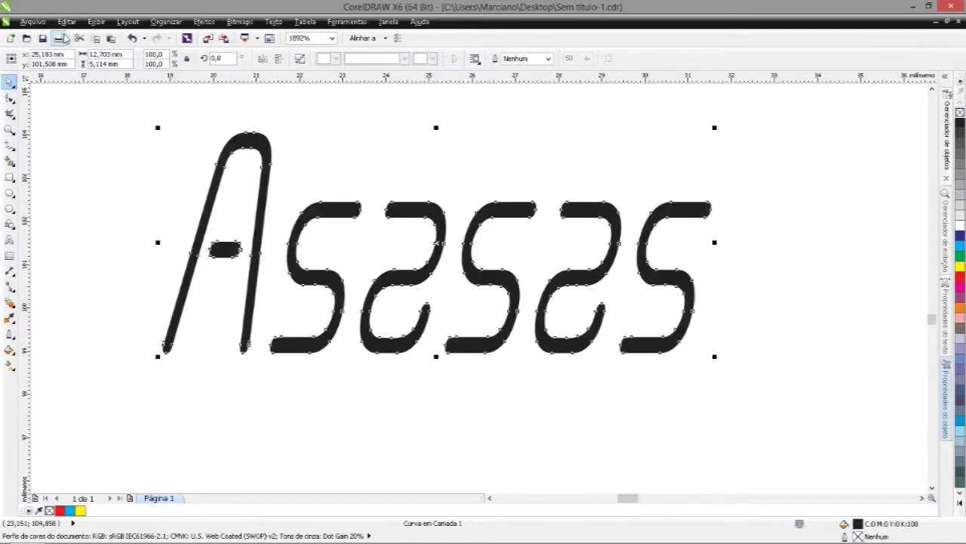
{"action": "left_click", "coordinate": [66, 21]}
{"action": "left_click", "coordinate": [113, 41]}
{"action": "scroll", "coordinate": [415, 259], "scroll_direction": "down", "scroll_amount": 2}
{"action": "left_click_drag", "start_coordinate": [255, 208], "coordinate": [551, 300]}
{"action": "left_click", "coordinate": [501, 293]}
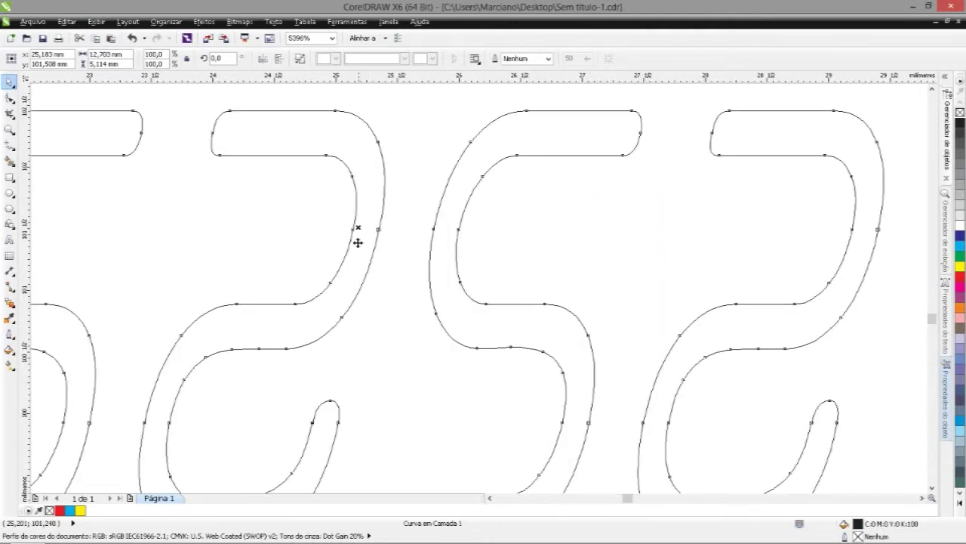
{"action": "scroll", "coordinate": [443, 216], "scroll_direction": "down", "scroll_amount": 6}
{"action": "scroll", "coordinate": [428, 227], "scroll_direction": "down", "scroll_amount": 4}
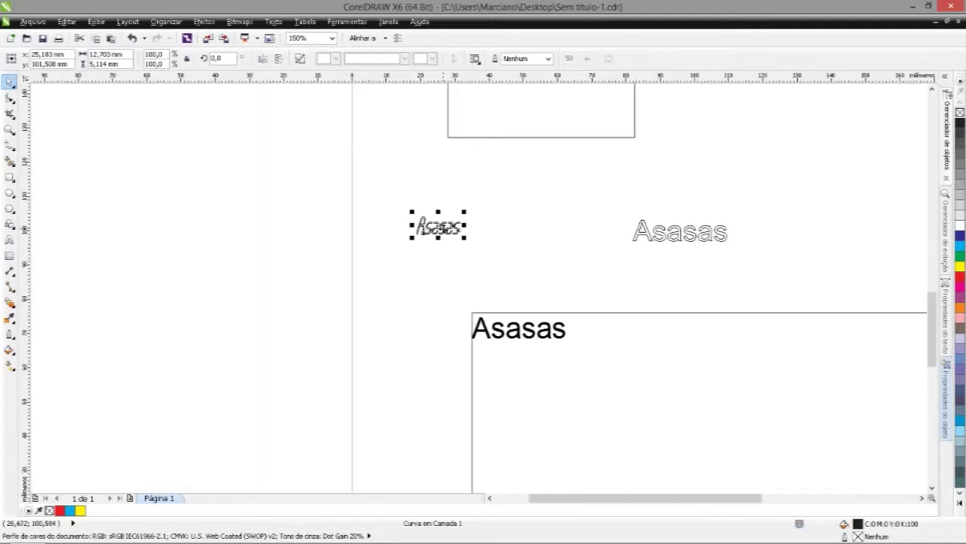
- Delete the converted text copy and return the document to the full-colour enhanced display
{"action": "key", "text": "Delete"}
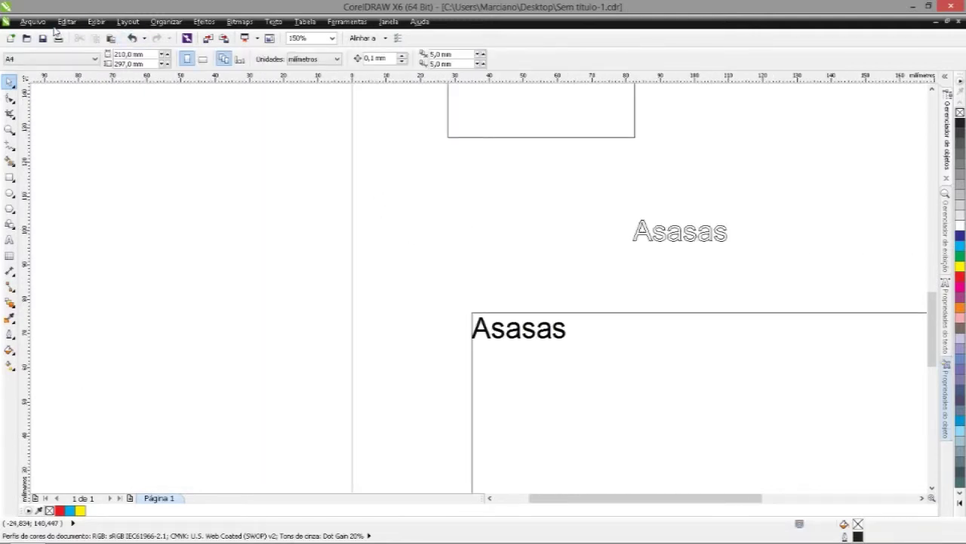
{"action": "key", "text": "shift+F9"}
{"action": "scroll", "coordinate": [123, 97], "scroll_direction": "down", "scroll_amount": 1}
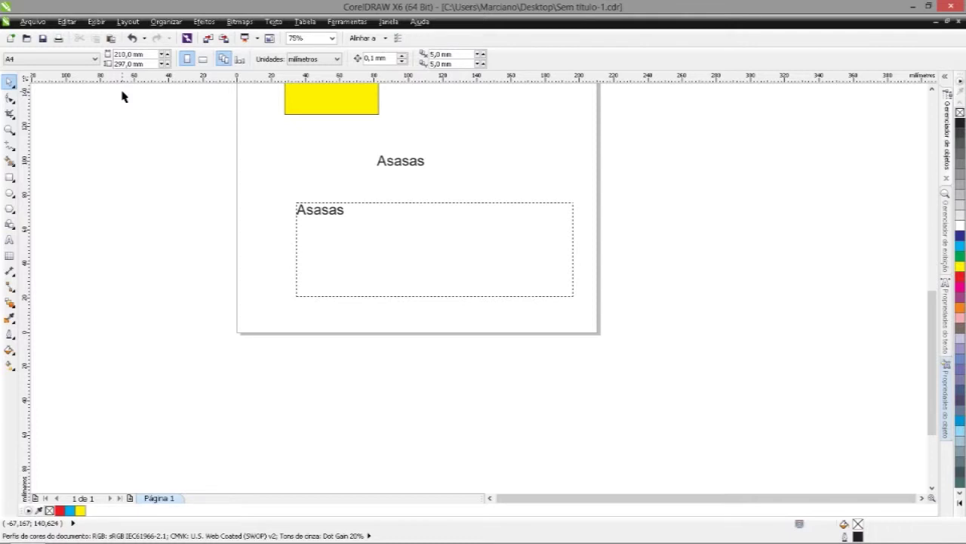
{"action": "scroll", "coordinate": [106, 93], "scroll_direction": "down", "scroll_amount": 3}
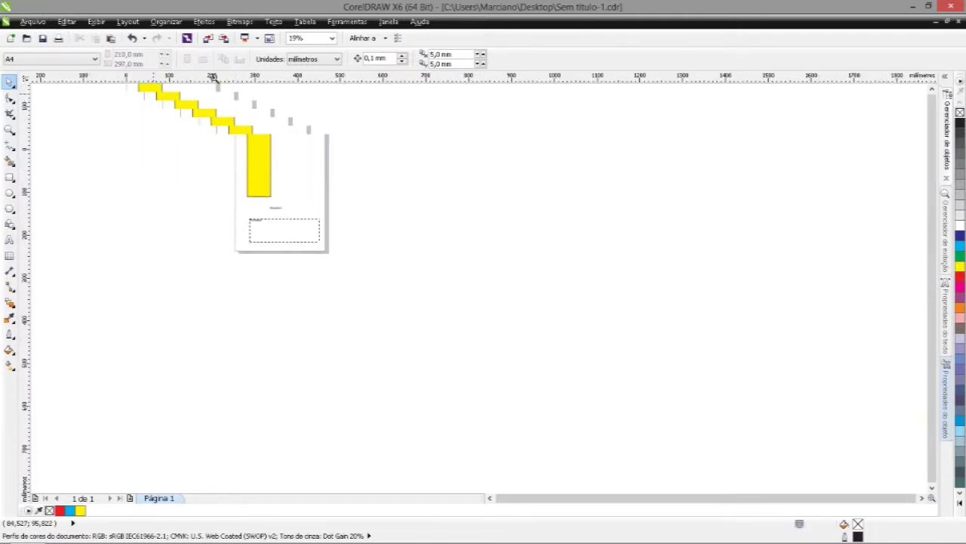
{"action": "key", "text": "shift+F4"}
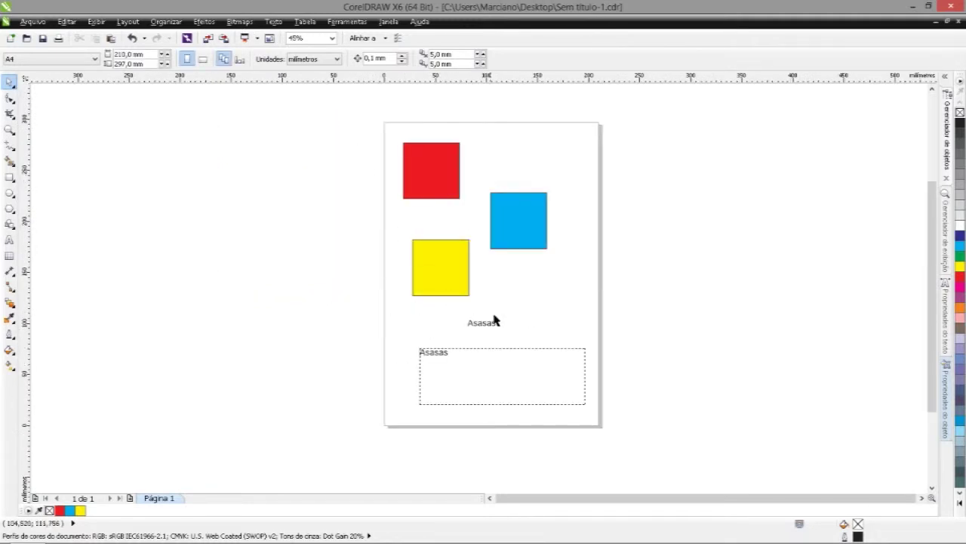
- Select all text objects in the document at once and clear the selection
{"action": "left_click", "coordinate": [73, 23]}
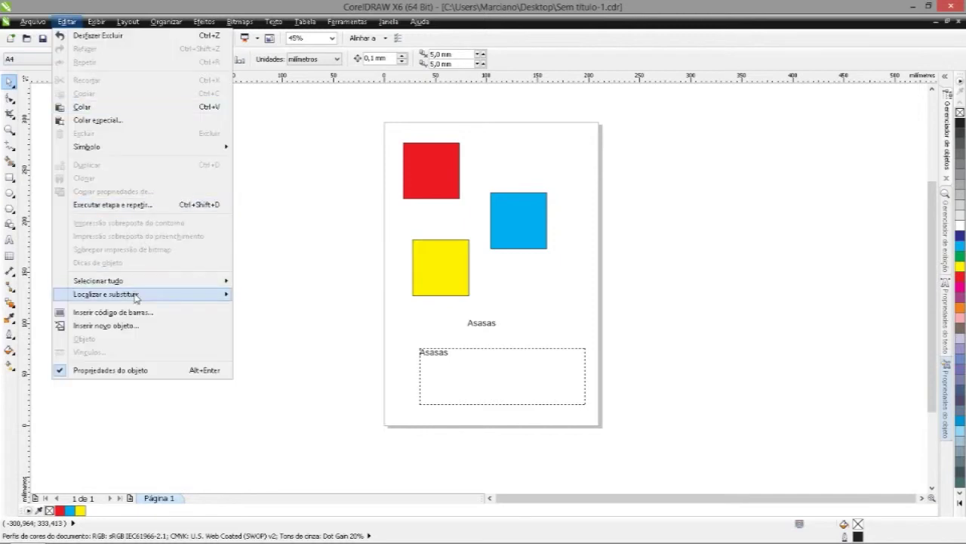
{"action": "mouse_move", "coordinate": [205, 282]}
{"action": "left_click", "coordinate": [262, 296]}
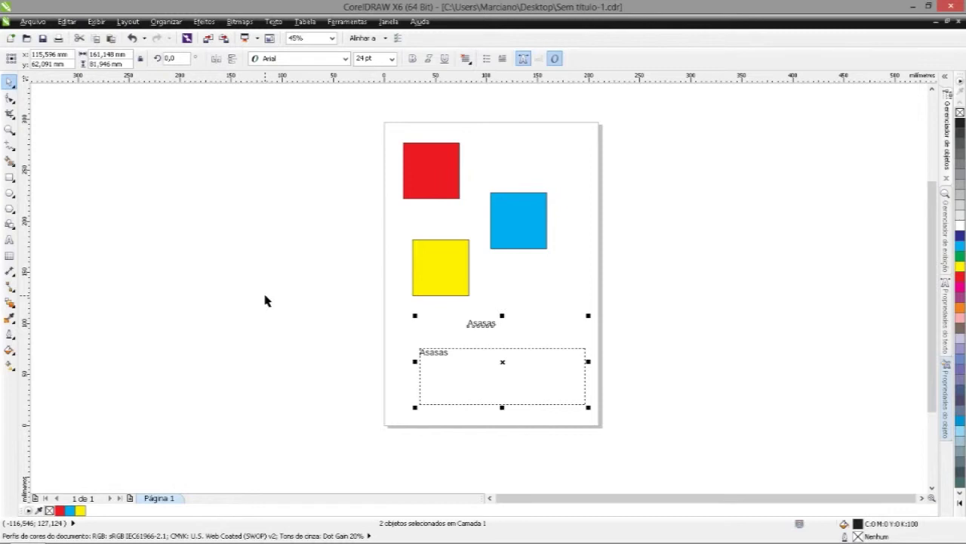
{"action": "left_click", "coordinate": [265, 300]}
- Group the artistic text "Asasas" with the yellow square
{"action": "left_click", "coordinate": [484, 326]}
{"action": "left_click", "coordinate": [446, 276], "text": "shift"}
{"action": "left_click", "coordinate": [201, 130]}
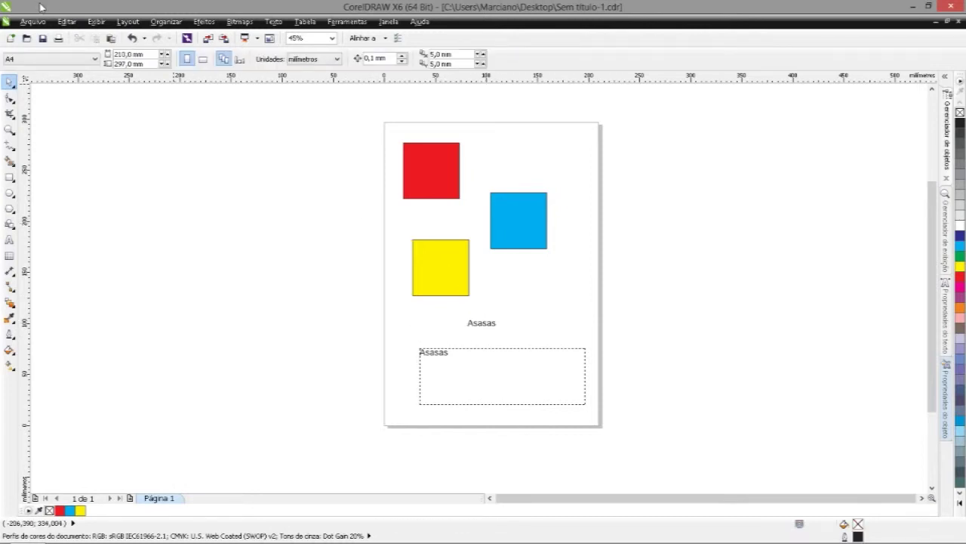
- Try to select all text in the document while the artistic text is grouped with the square
{"action": "left_click", "coordinate": [105, 22]}
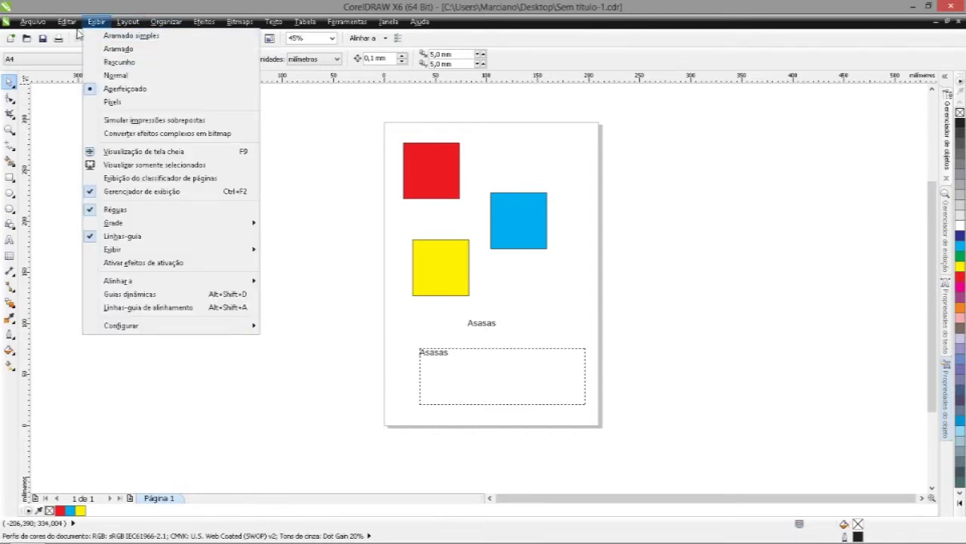
{"action": "mouse_move", "coordinate": [65, 23]}
{"action": "mouse_move", "coordinate": [104, 285]}
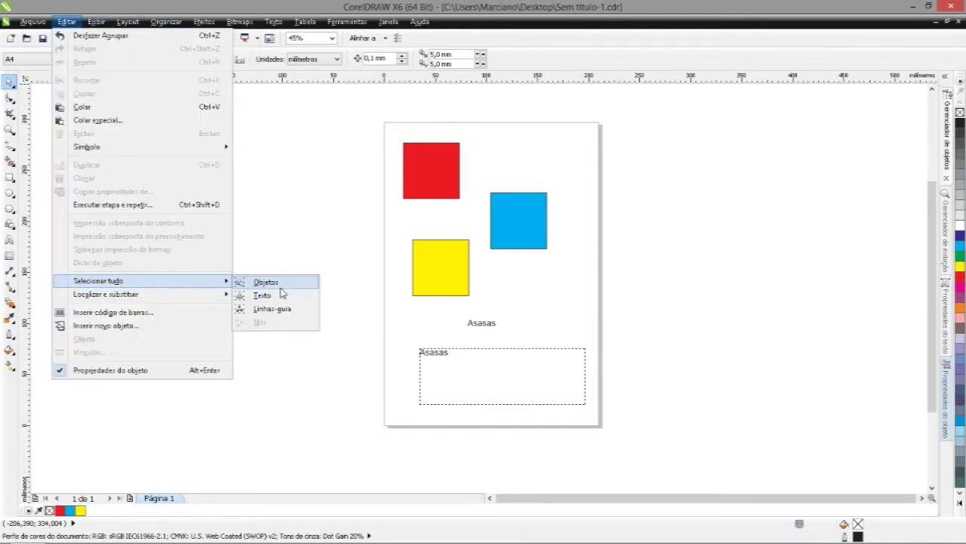
{"action": "left_click", "coordinate": [278, 299]}
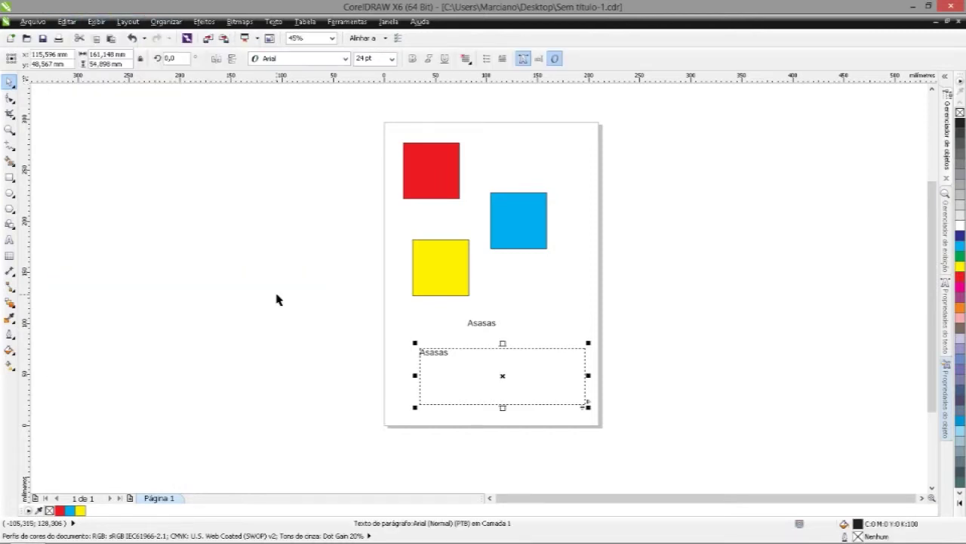
- Select every object on the page, ungroup them, and check that the yellow square can be selected separately from the text
{"action": "left_click", "coordinate": [476, 330]}
{"action": "left_click", "coordinate": [474, 326]}
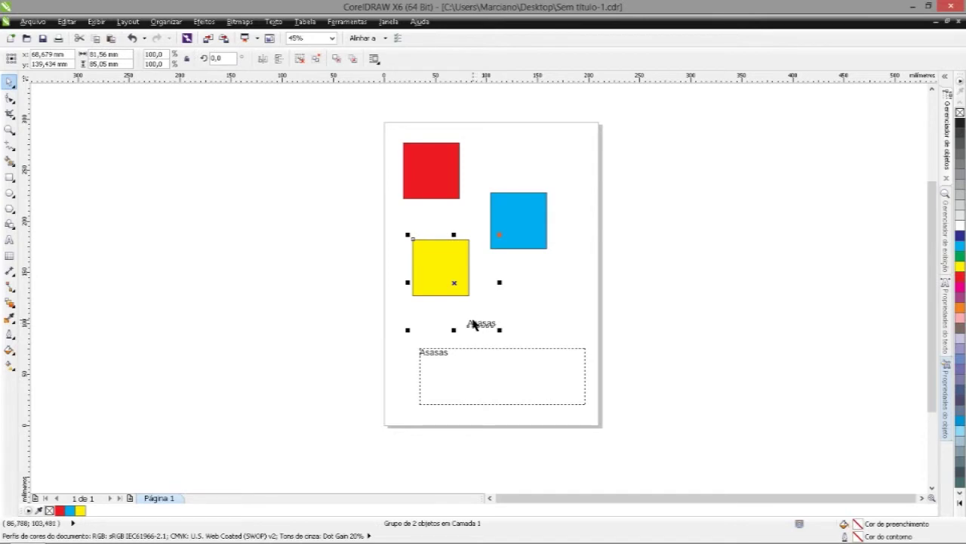
{"action": "key", "text": "ctrl+a"}
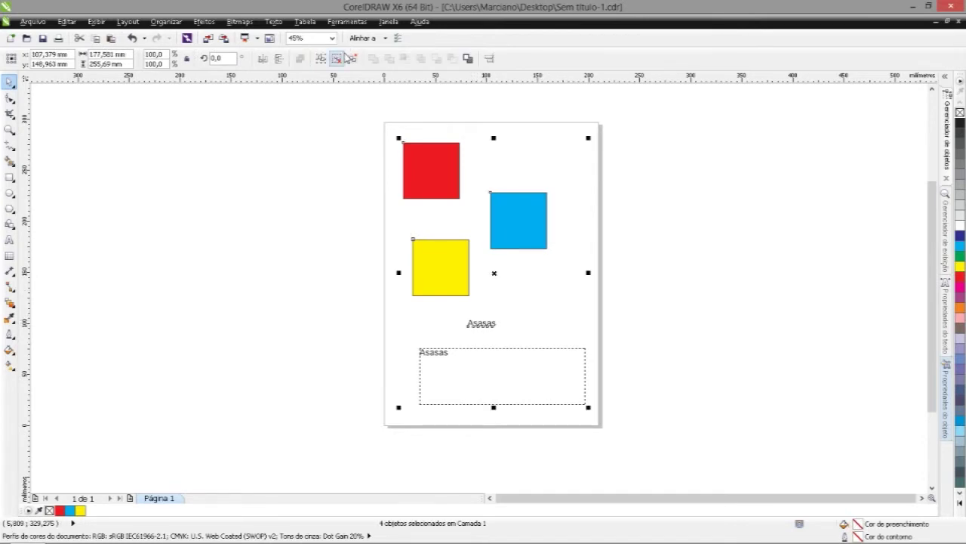
{"action": "left_click", "coordinate": [362, 143]}
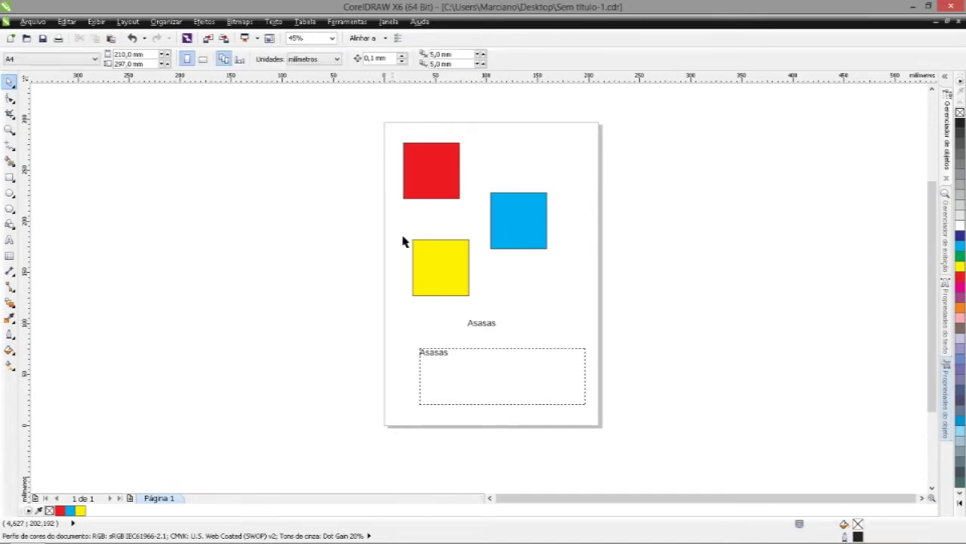
{"action": "left_click", "coordinate": [481, 323]}
{"action": "left_click", "coordinate": [494, 324]}
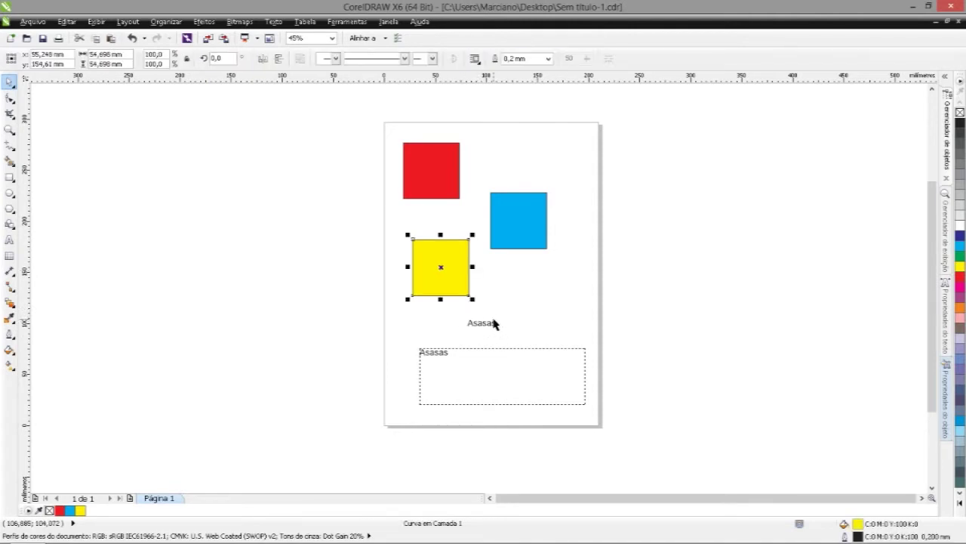
{"action": "key", "text": "Escape"}
- Select both the ungrouped artistic text and the paragraph text with the select-all-text command
{"action": "left_click", "coordinate": [66, 21]}
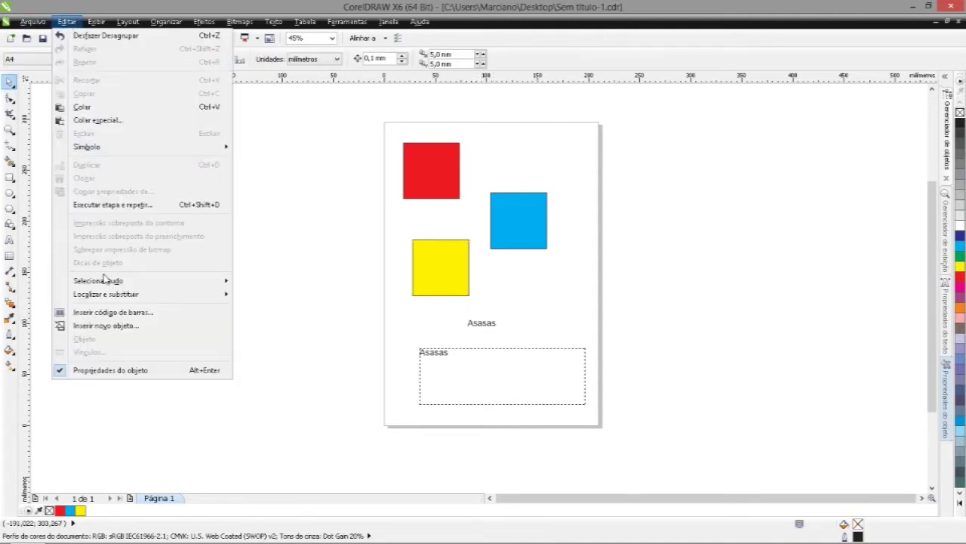
{"action": "mouse_move", "coordinate": [228, 278]}
{"action": "left_click", "coordinate": [262, 295]}
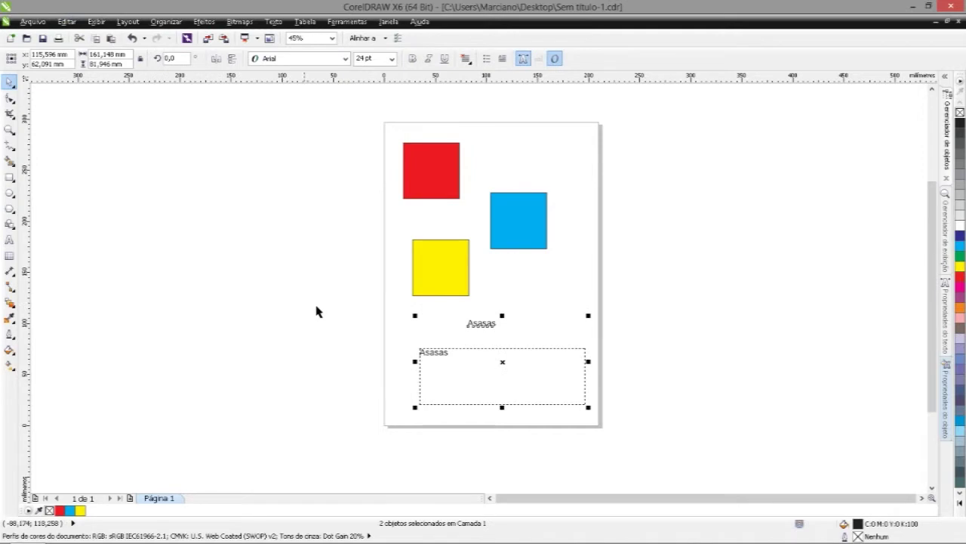
- Look at the select-all options, and deselect the artistic and paragraph text
{"action": "left_click", "coordinate": [66, 21]}
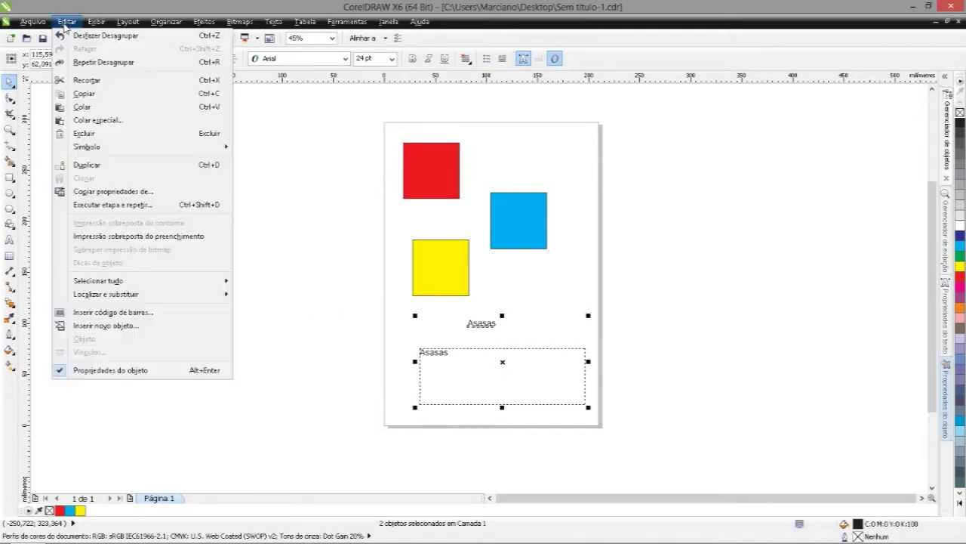
{"action": "mouse_move", "coordinate": [81, 283]}
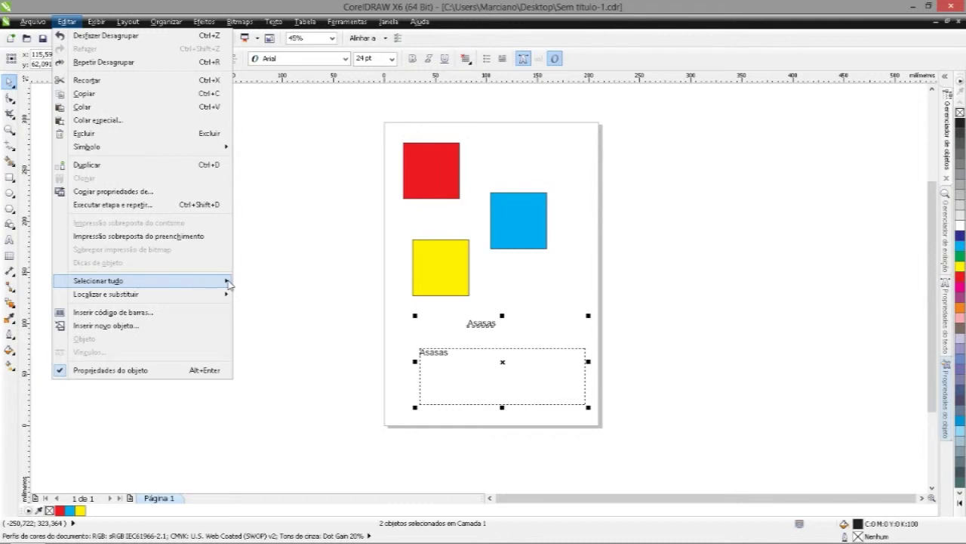
{"action": "left_click", "coordinate": [254, 283]}
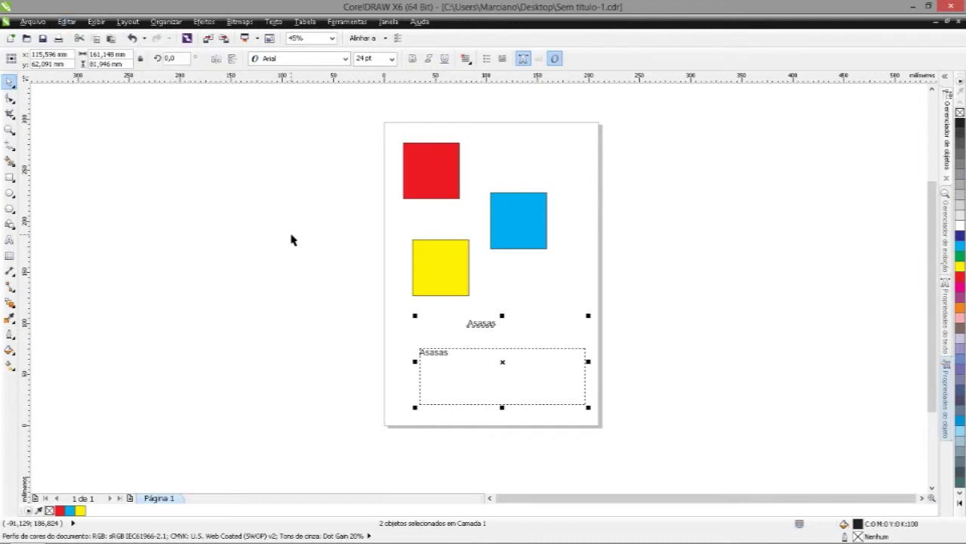
{"action": "left_click", "coordinate": [292, 239]}
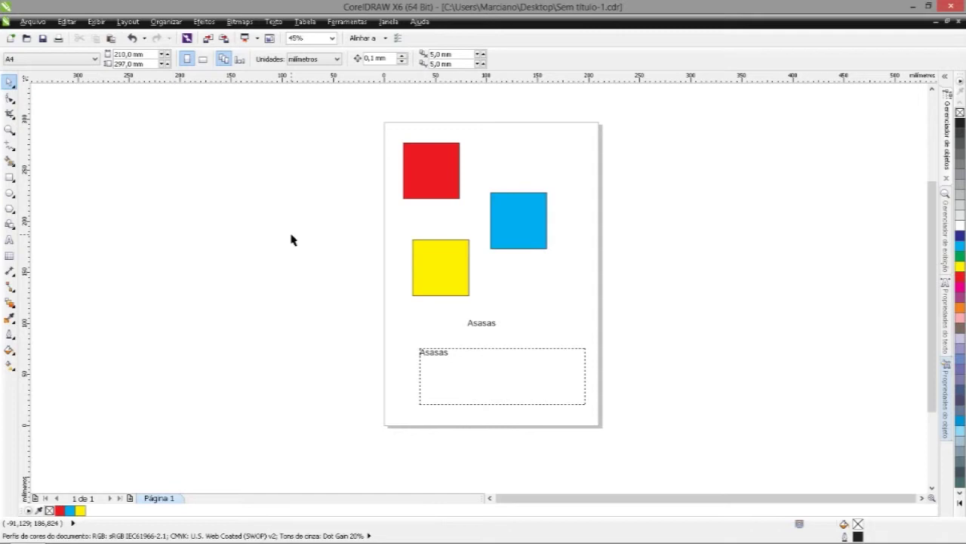
- Find the text "asas" in the document, advance to its next occurrence, and close the text search
{"action": "left_click", "coordinate": [67, 22]}
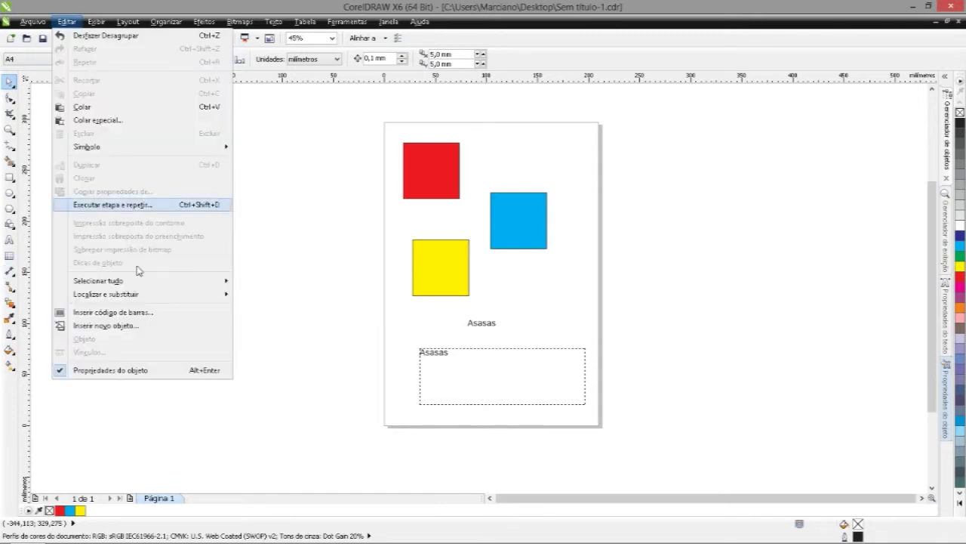
{"action": "mouse_move", "coordinate": [128, 294]}
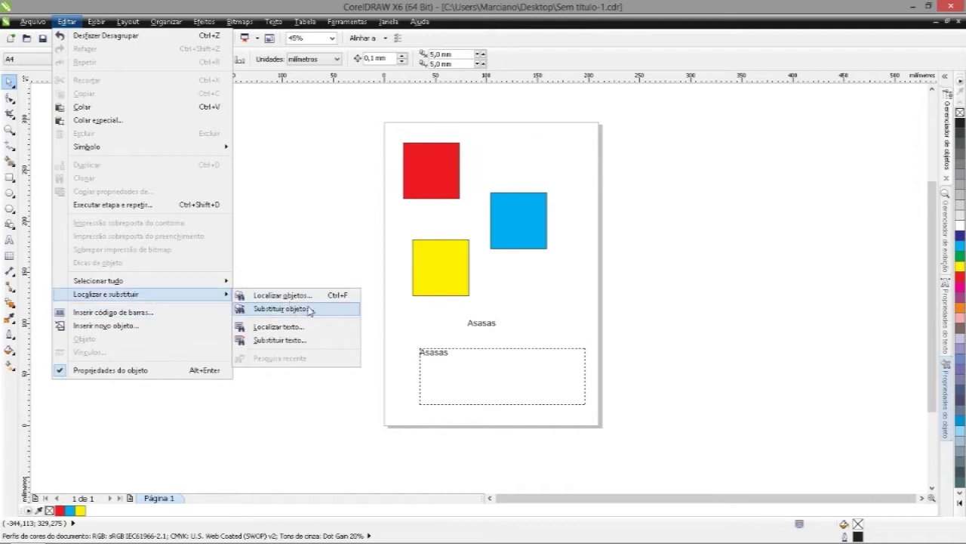
{"action": "left_click", "coordinate": [269, 329]}
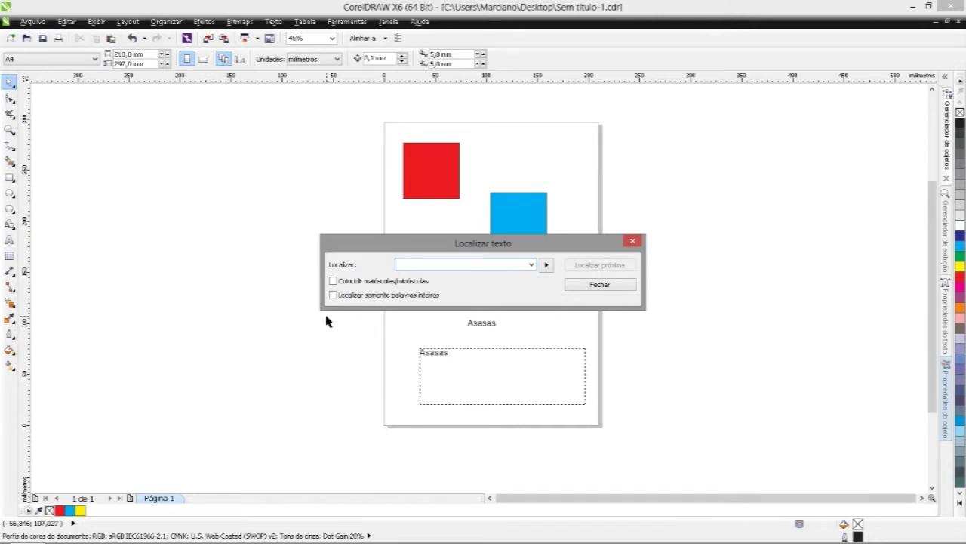
{"action": "type", "text": "asas"}
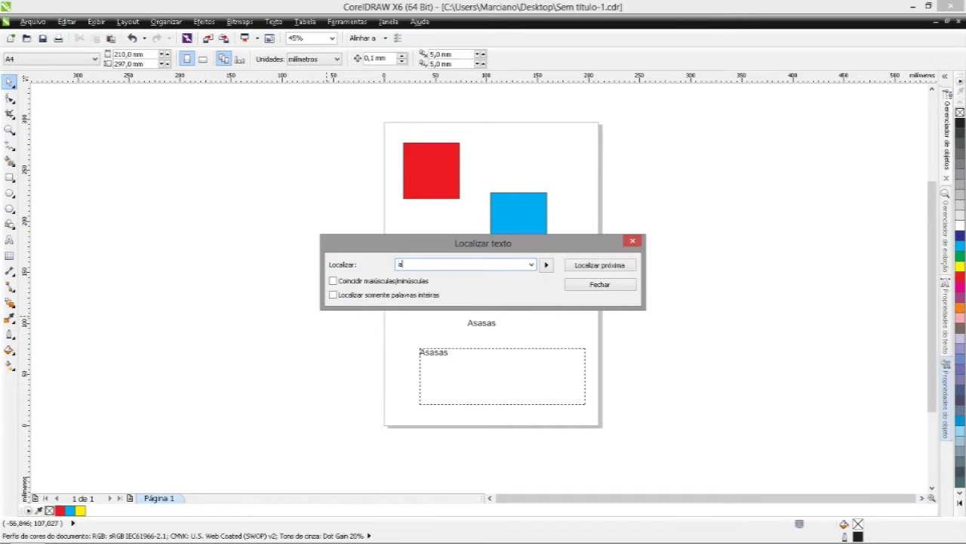
{"action": "left_click", "coordinate": [595, 264]}
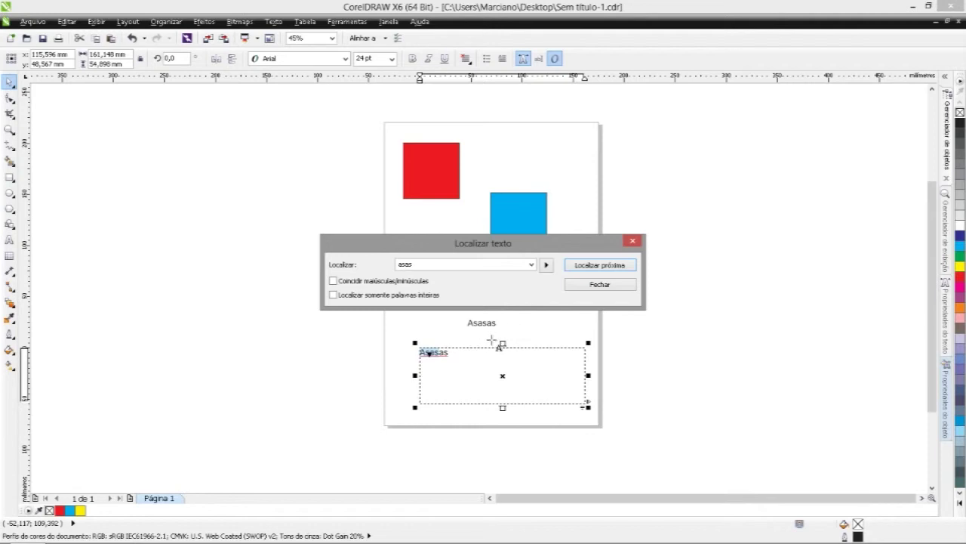
{"action": "left_click", "coordinate": [602, 270]}
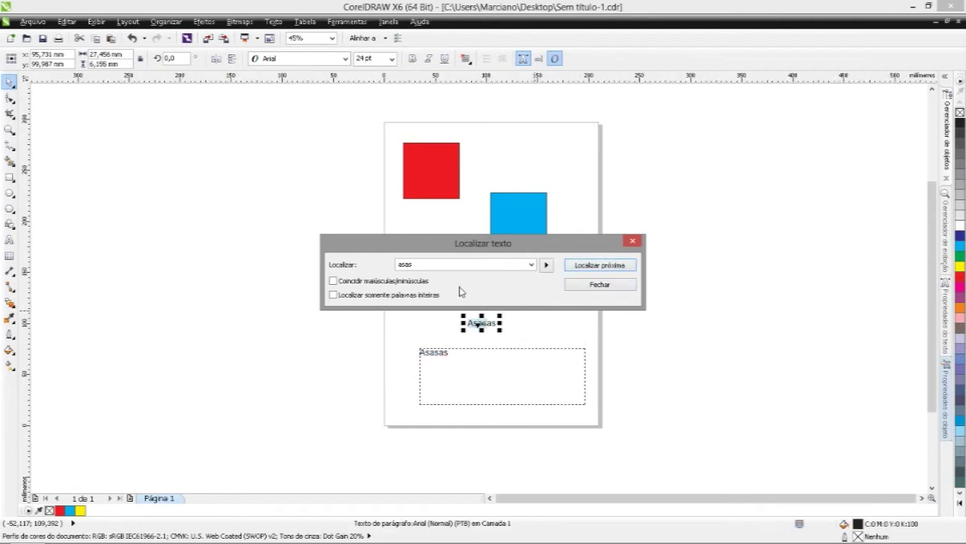
{"action": "left_click", "coordinate": [531, 264]}
{"action": "left_click", "coordinate": [547, 267]}
{"action": "left_click", "coordinate": [599, 284]}
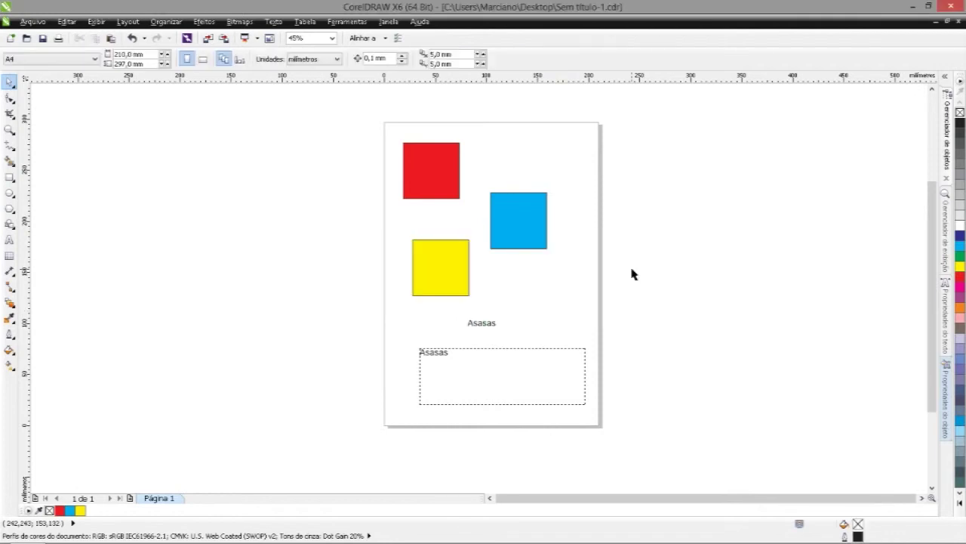